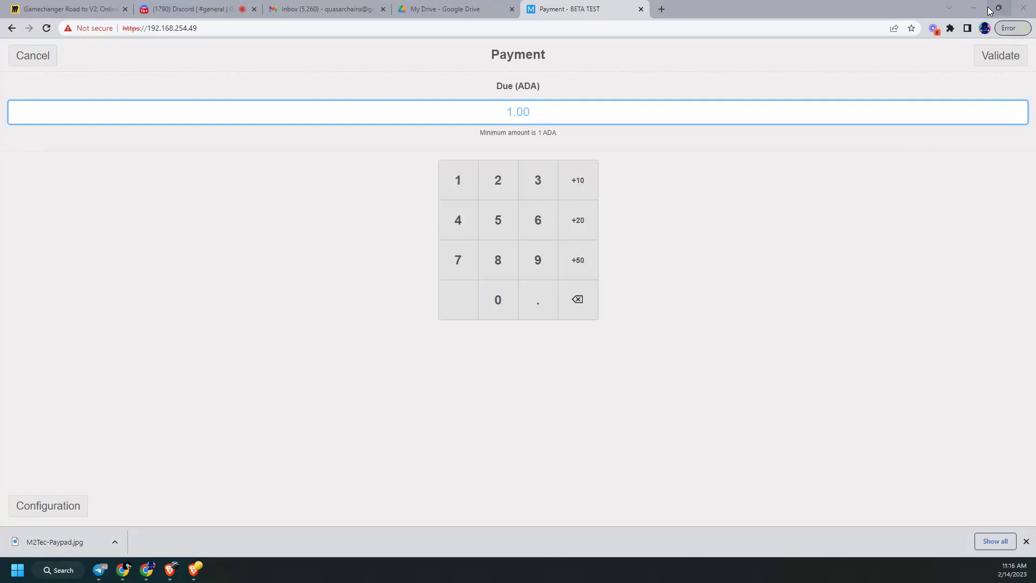
# - Tile Chrome over the left two-thirds and the Discord call in the right third
pyautogui.moveTo(1003, 11)
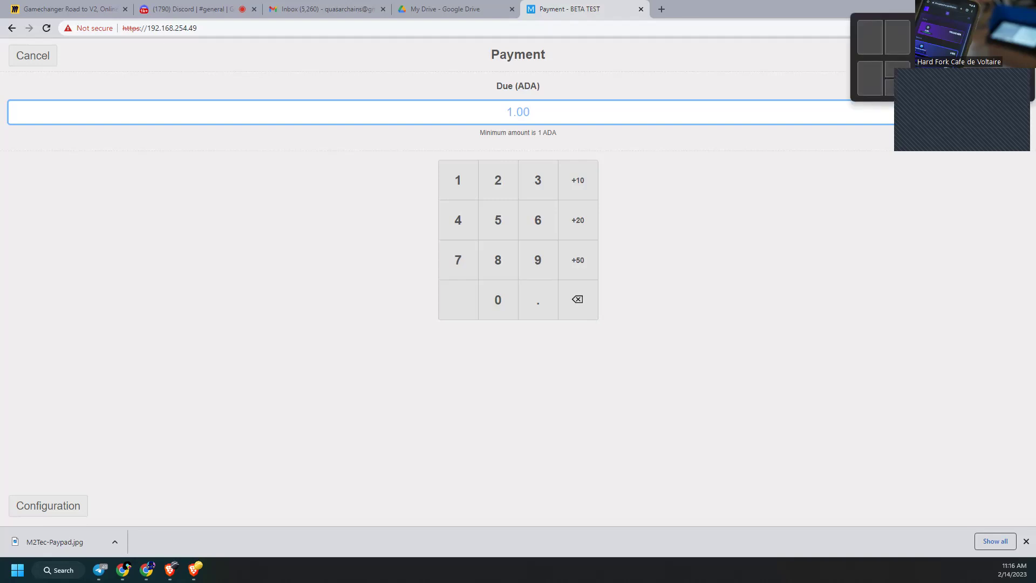
pyautogui.click(933, 36)
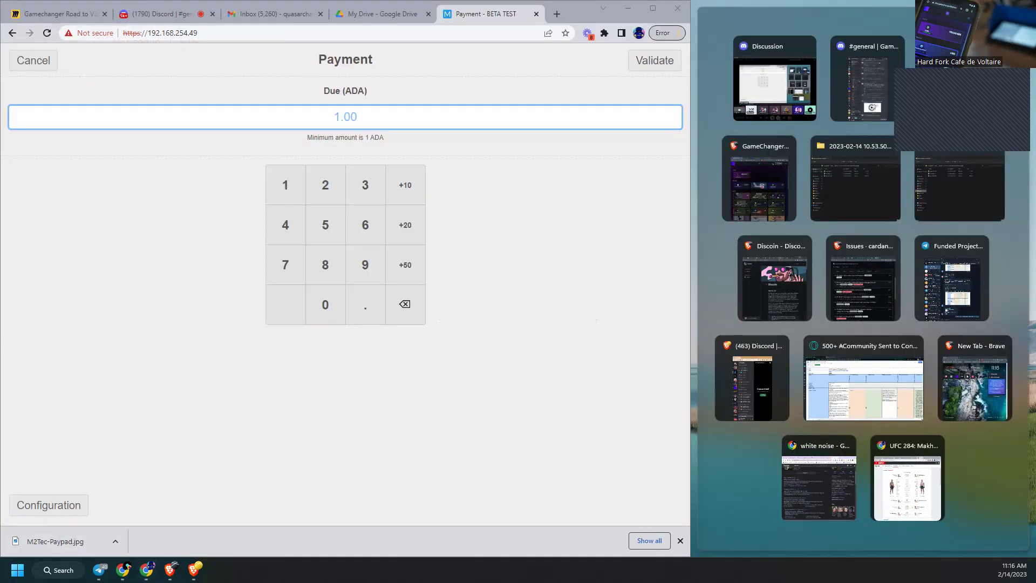
pyautogui.click(773, 65)
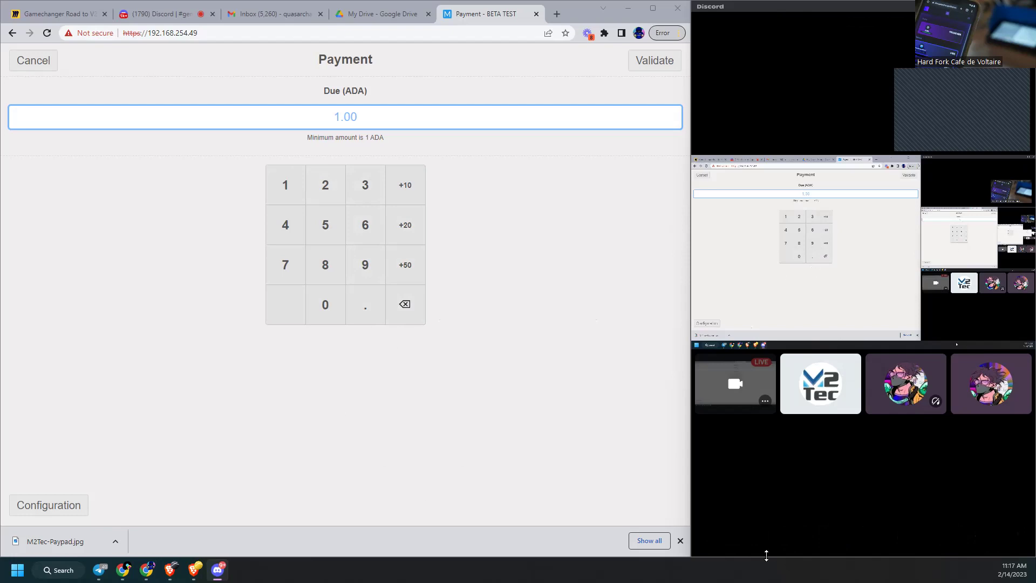
# - Dismiss the download notice, submit the 1.00 ADA amount, then cancel so it resets to 0.00
pyautogui.click(680, 541)
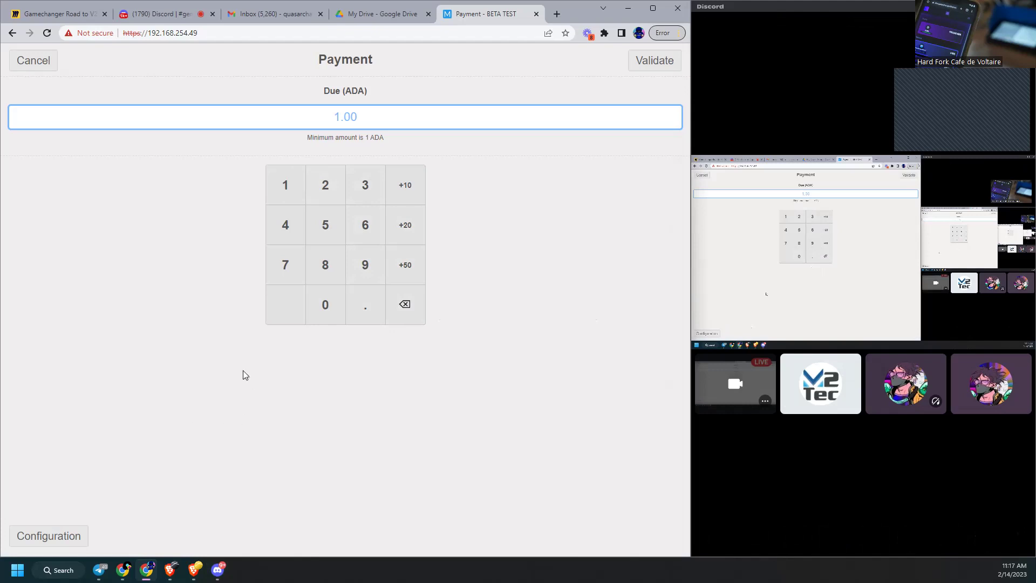
pyautogui.click(667, 65)
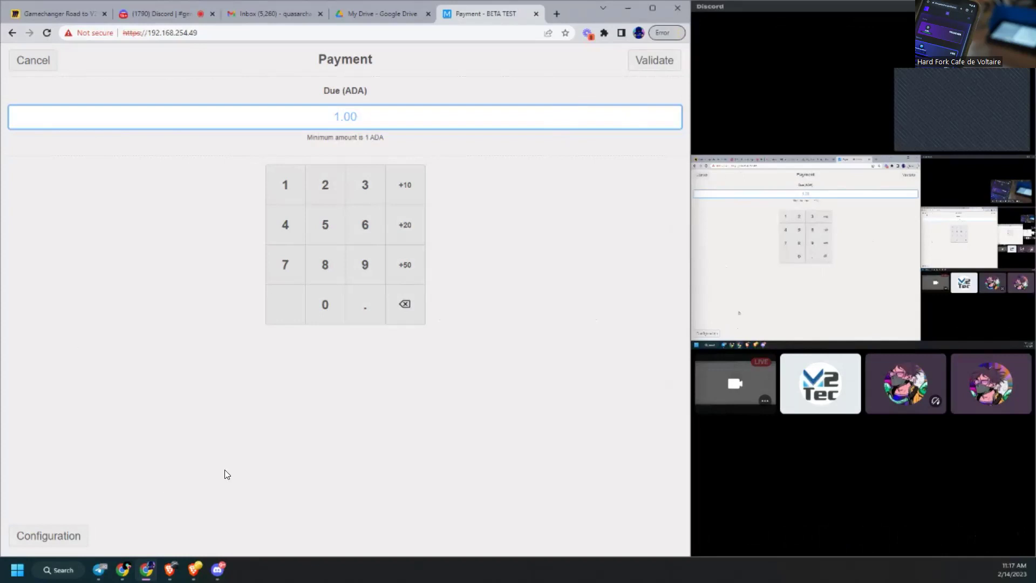
pyautogui.click(21, 60)
# - Open Paypad's Configuration page and select the whole testnet Network type value
pyautogui.click(57, 543)
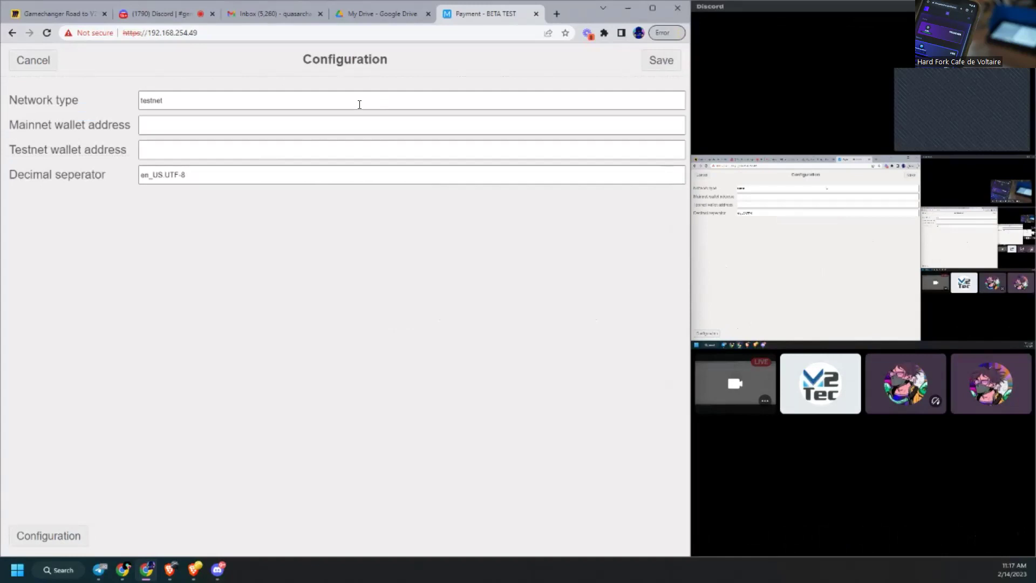
pyautogui.click(232, 103)
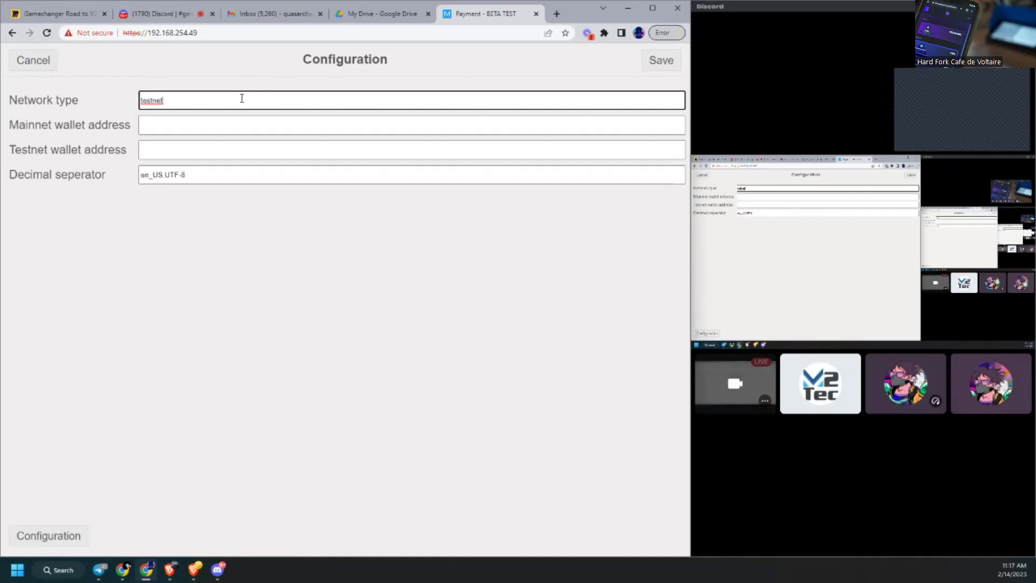
pyautogui.hotkey('ctrl', 'a')
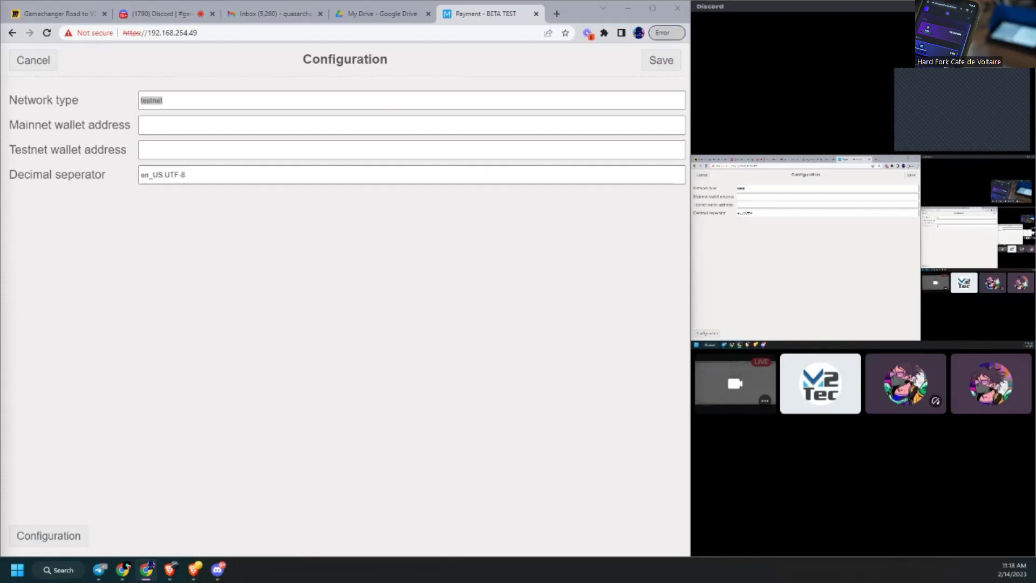
# - Restore the GameChanger wallet at the top right and widen the Paypad window beside it
pyautogui.click(170, 569)
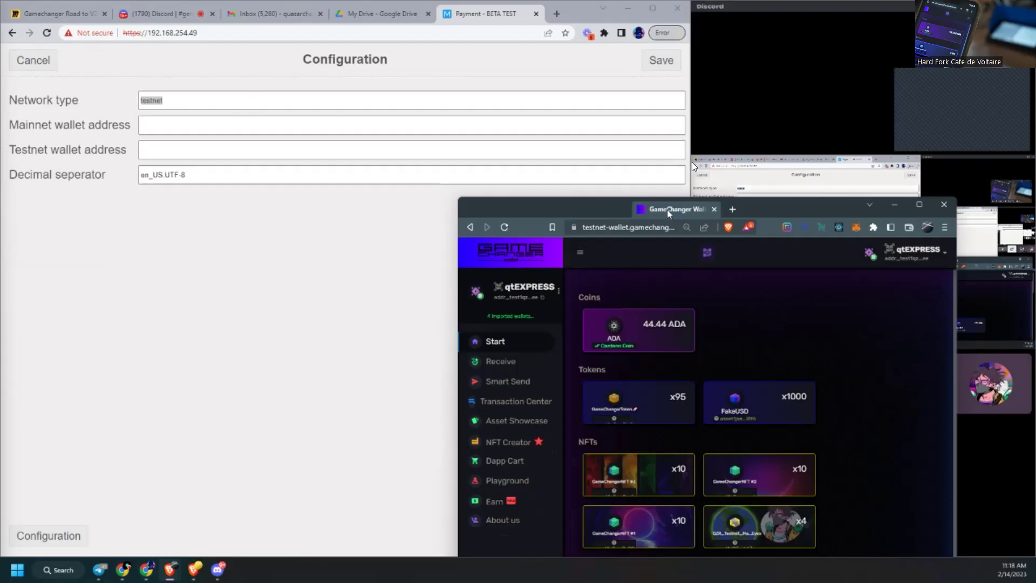
pyautogui.moveTo(668, 213); pyautogui.dragTo(769, 33)
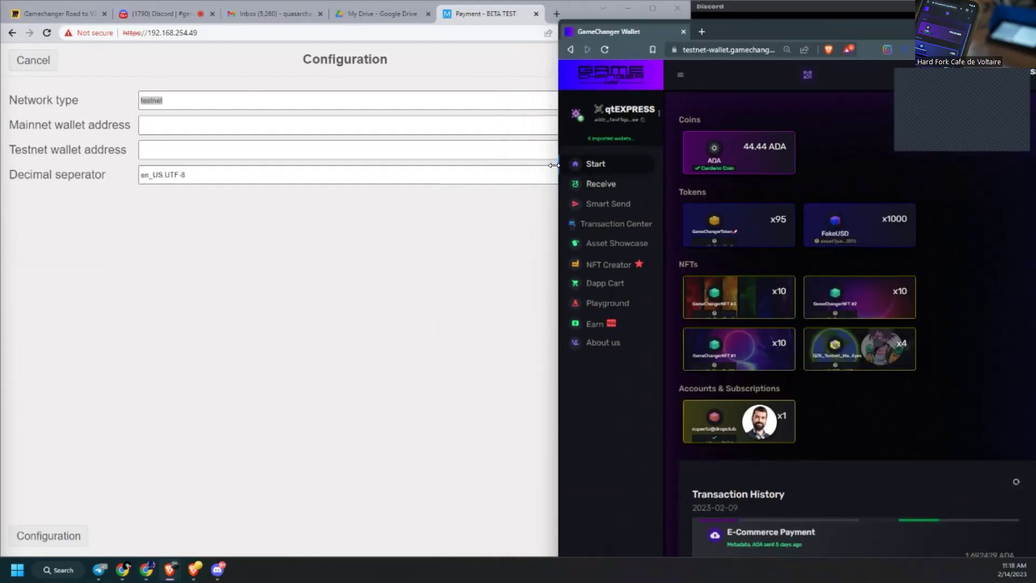
pyautogui.moveTo(553, 165); pyautogui.dragTo(732, 160)
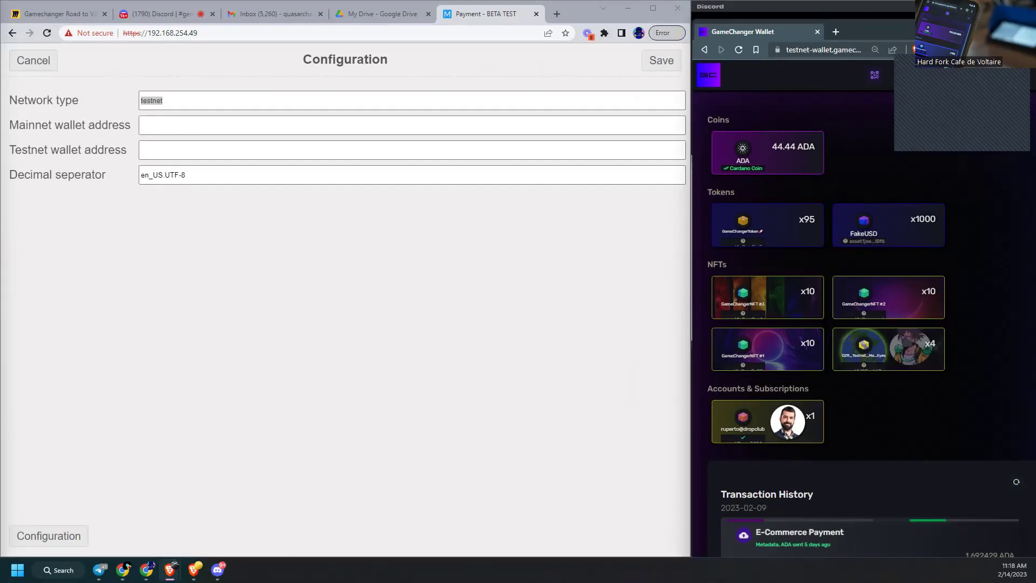
# - From the wallet's account options, bring up the receiving address dialog
pyautogui.click(1022, 76)
pyautogui.click(995, 87)
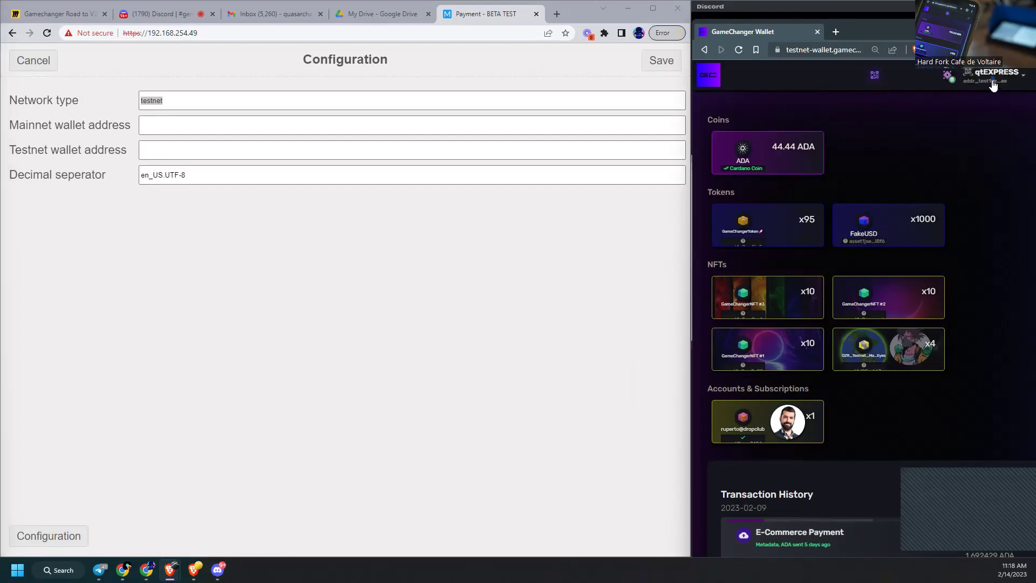
pyautogui.click(992, 80)
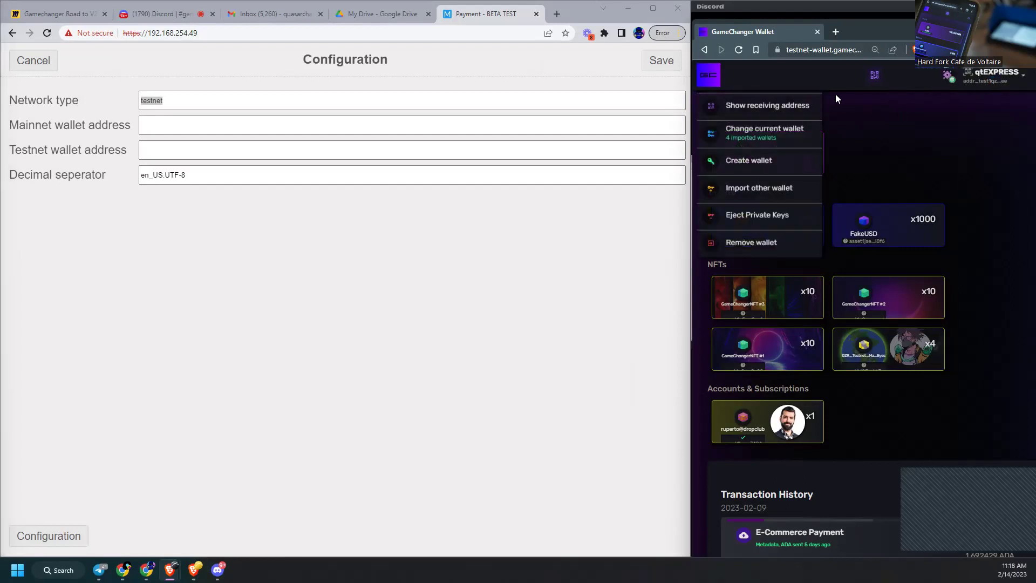
pyautogui.click(911, 172)
pyautogui.click(698, 81)
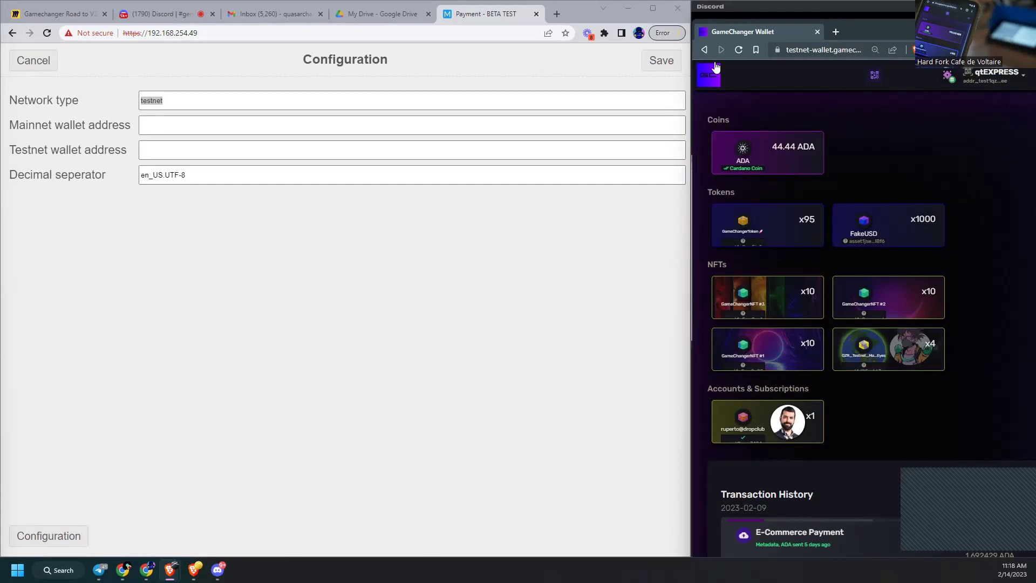
pyautogui.click(1022, 78)
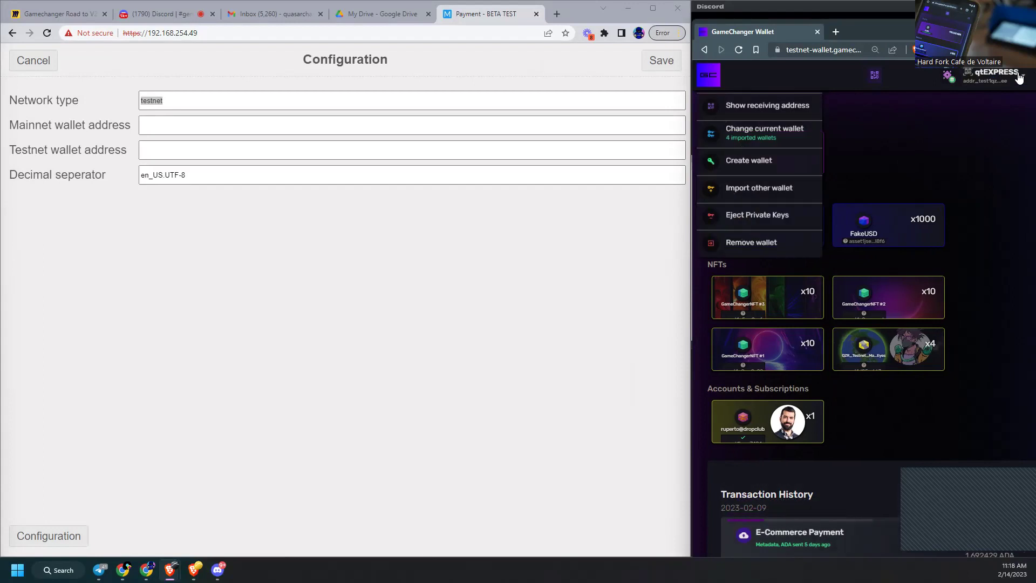
pyautogui.click(753, 105)
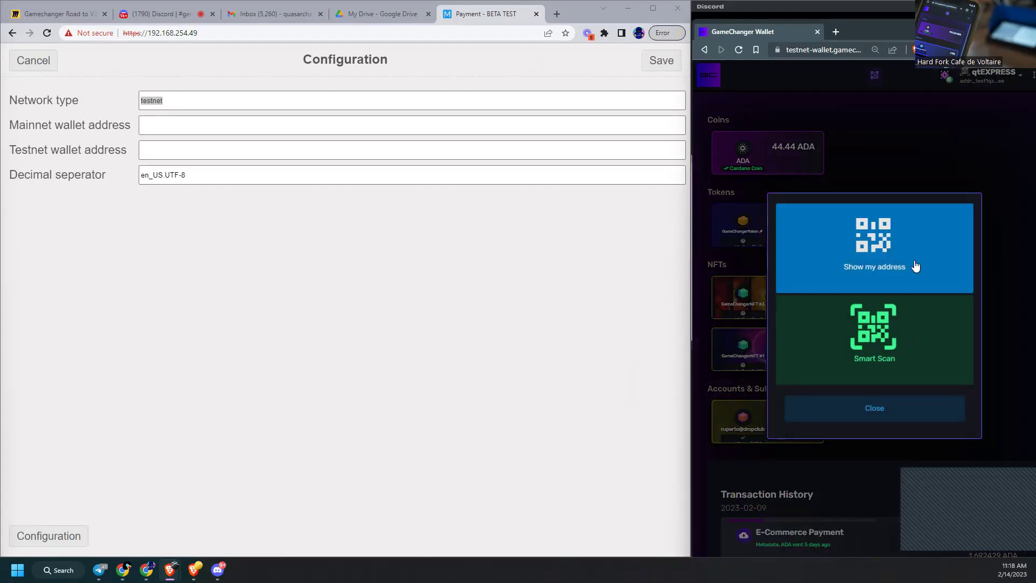
# - Copy the wallet's testnet receiving address and paste it into Paypad's Testnet wallet address field
pyautogui.click(875, 270)
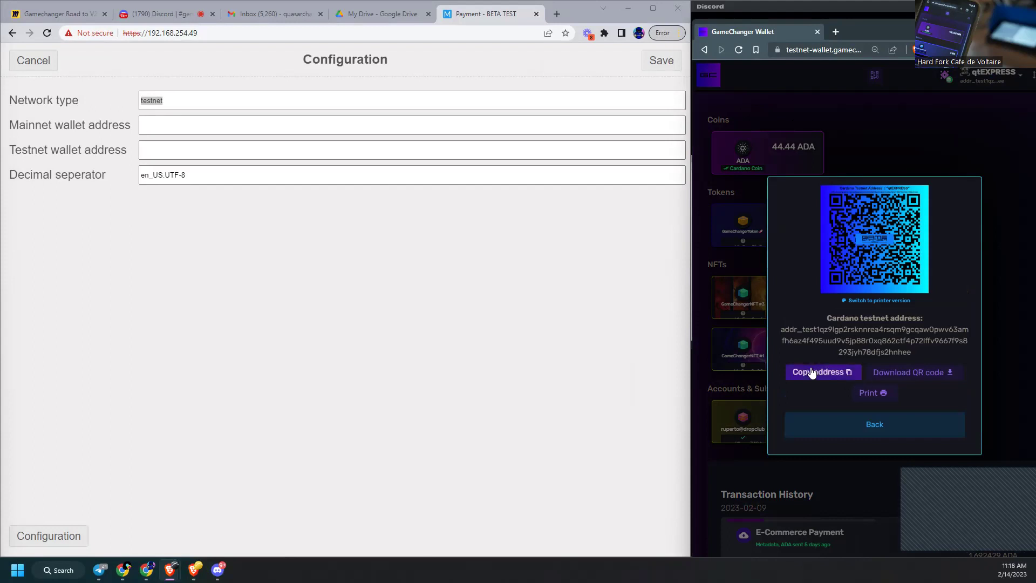
pyautogui.click(812, 372)
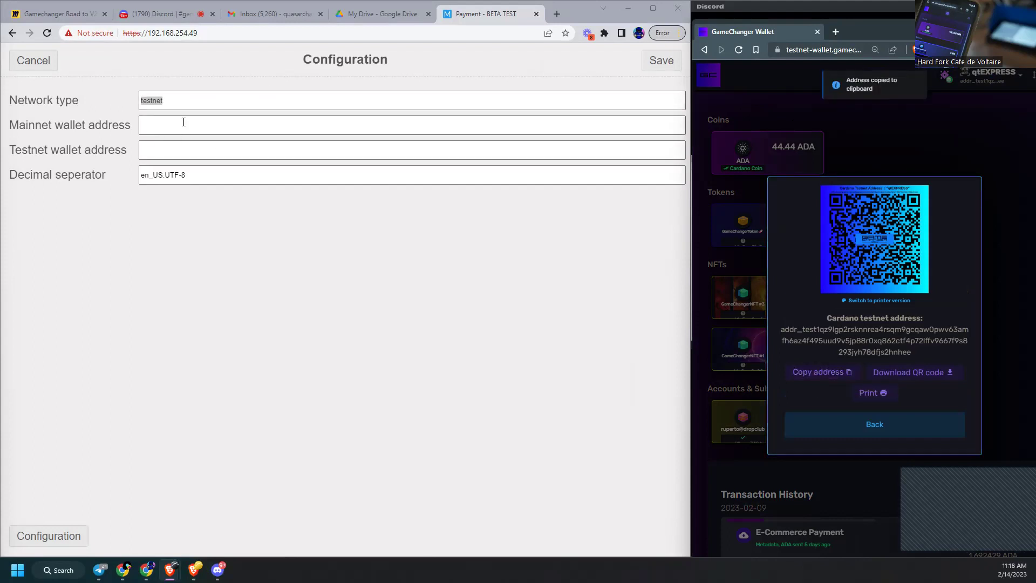
pyautogui.click(173, 150)
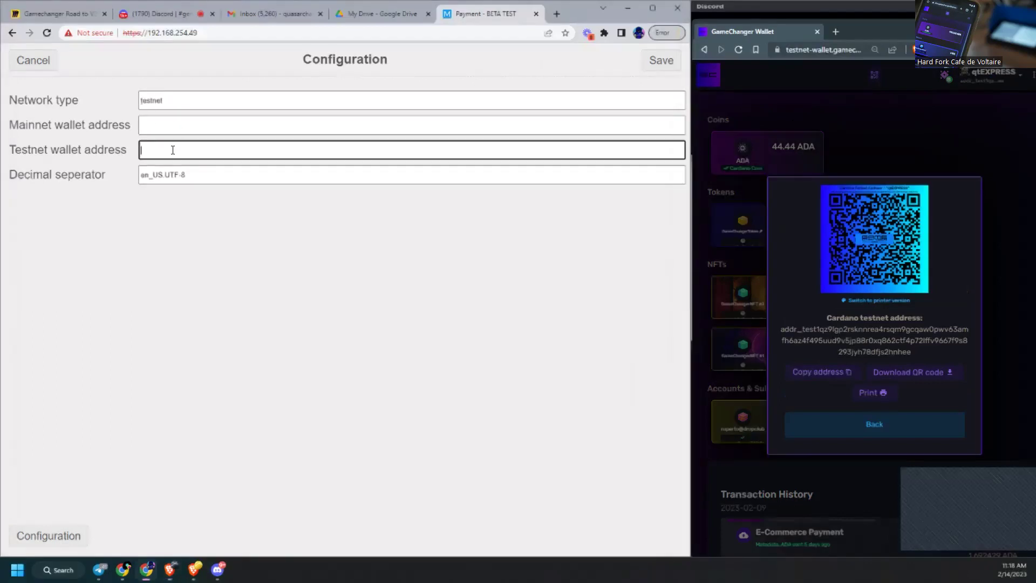
pyautogui.hotkey('ctrl', 'v')
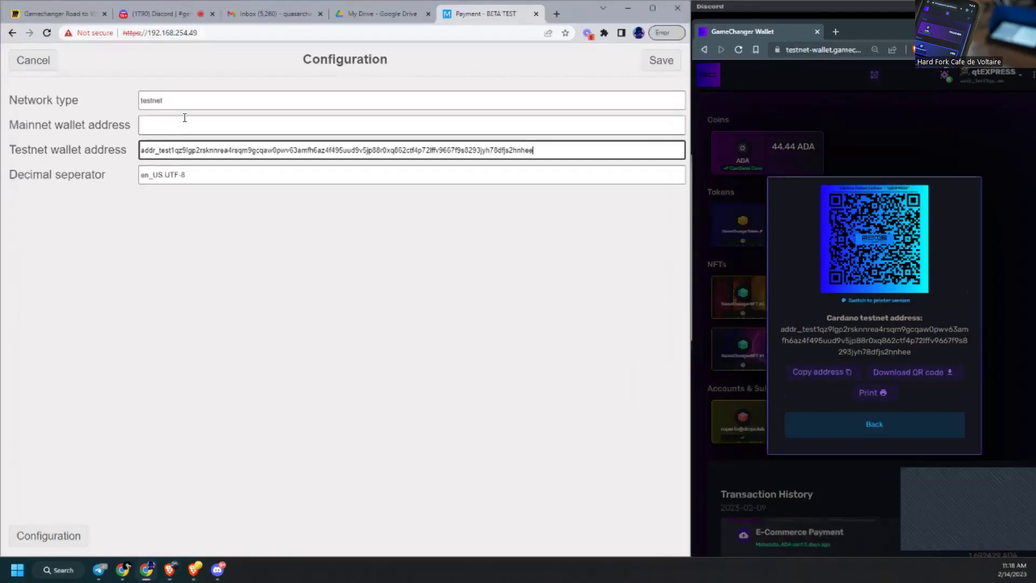
pyautogui.click(192, 99)
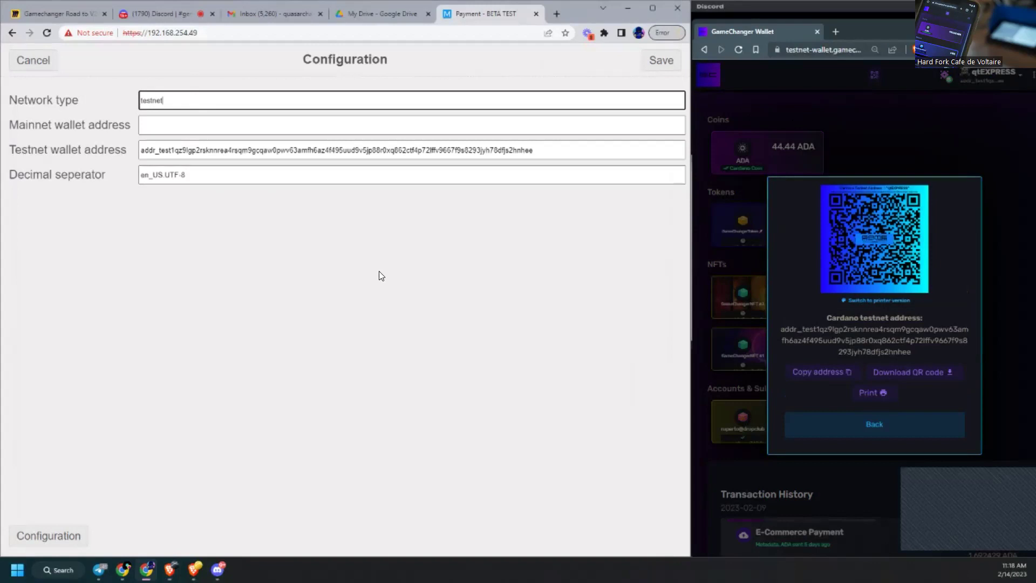
# - Save the testnet configuration, submit a 1 ADA request, and close the wallet's address dialog
pyautogui.click(661, 61)
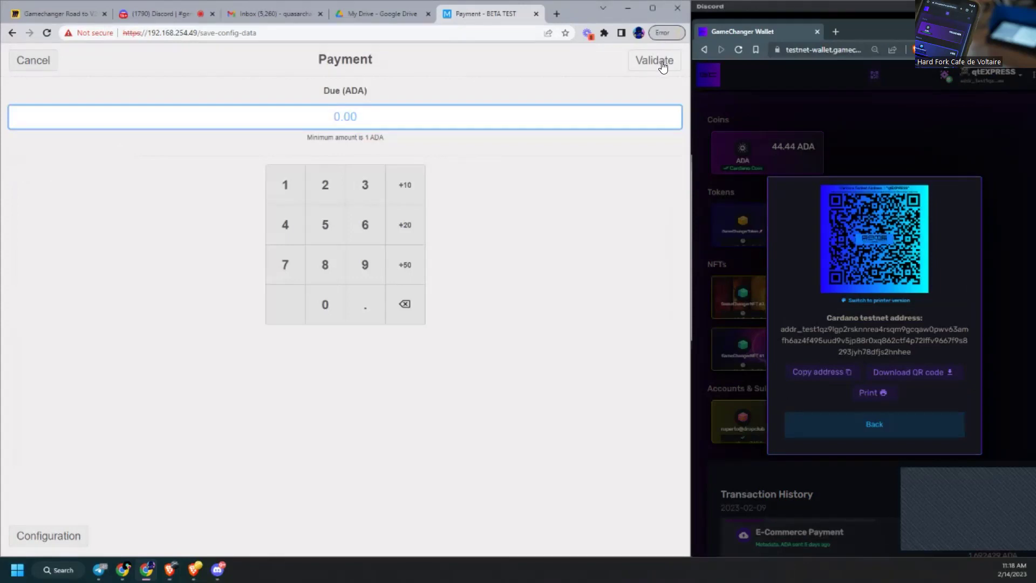
pyautogui.click(875, 425)
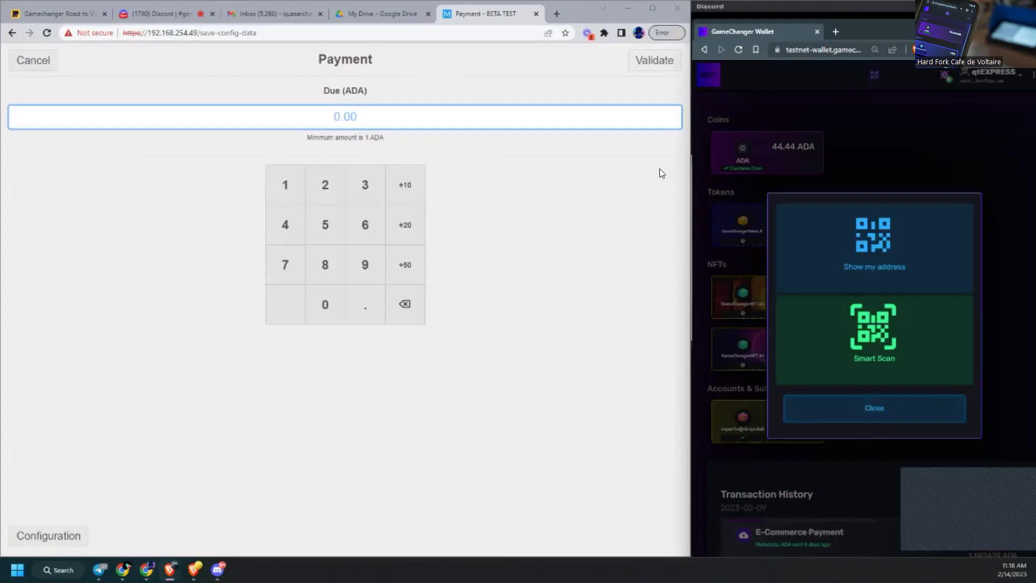
pyautogui.click(289, 194)
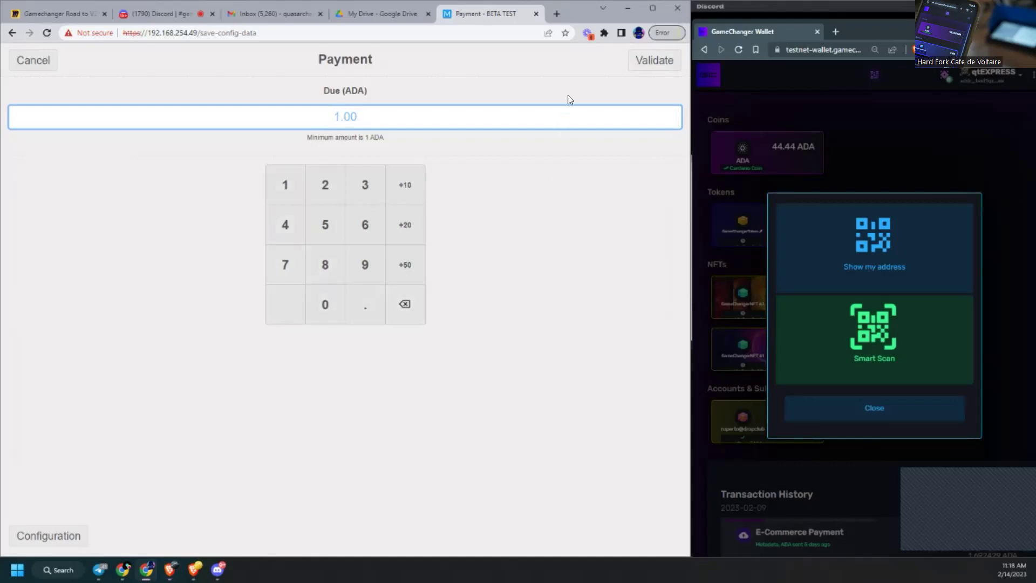
pyautogui.click(656, 63)
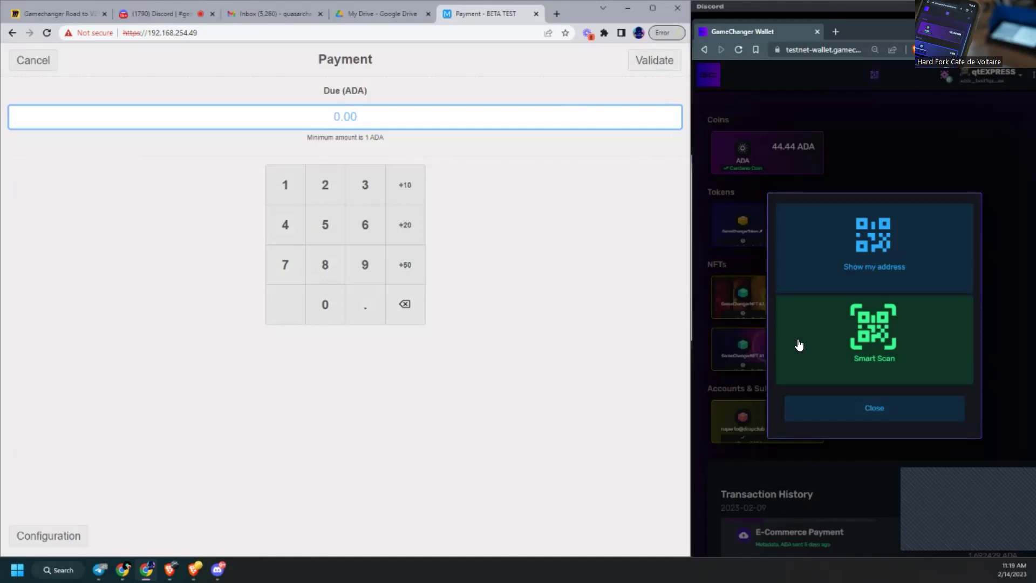
pyautogui.click(865, 416)
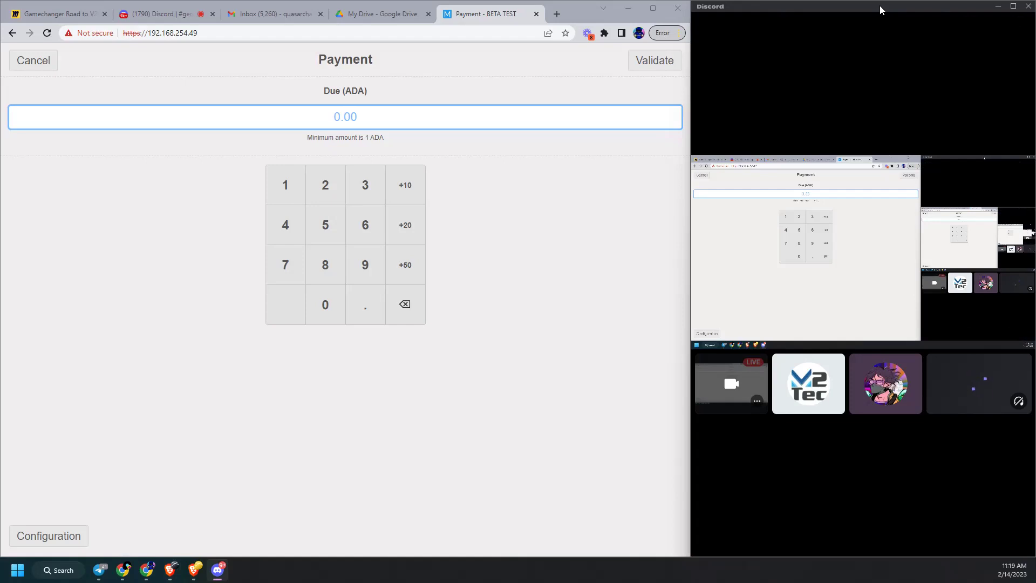
# - Switch the Discord call to the grid layout showing every participant
pyautogui.moveTo(860, 293)
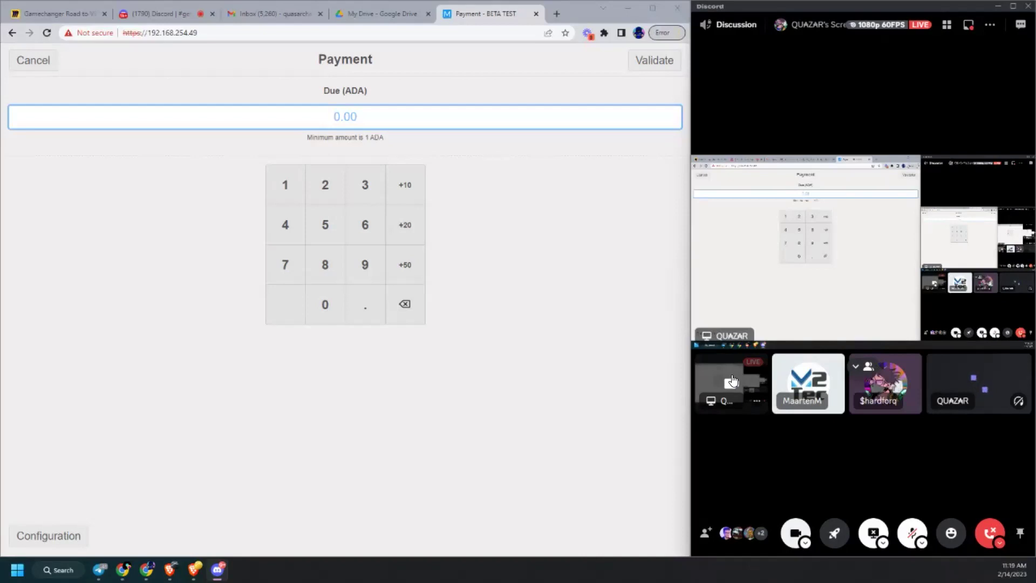
pyautogui.click(979, 386)
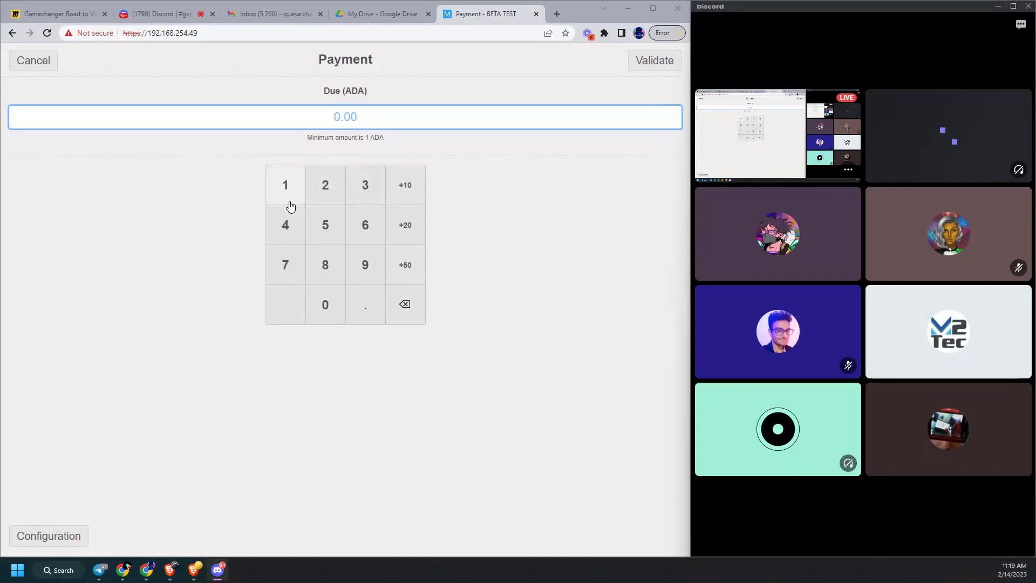
# - Enter 1 ADA on the keypad and validate the payment request
pyautogui.click(297, 185)
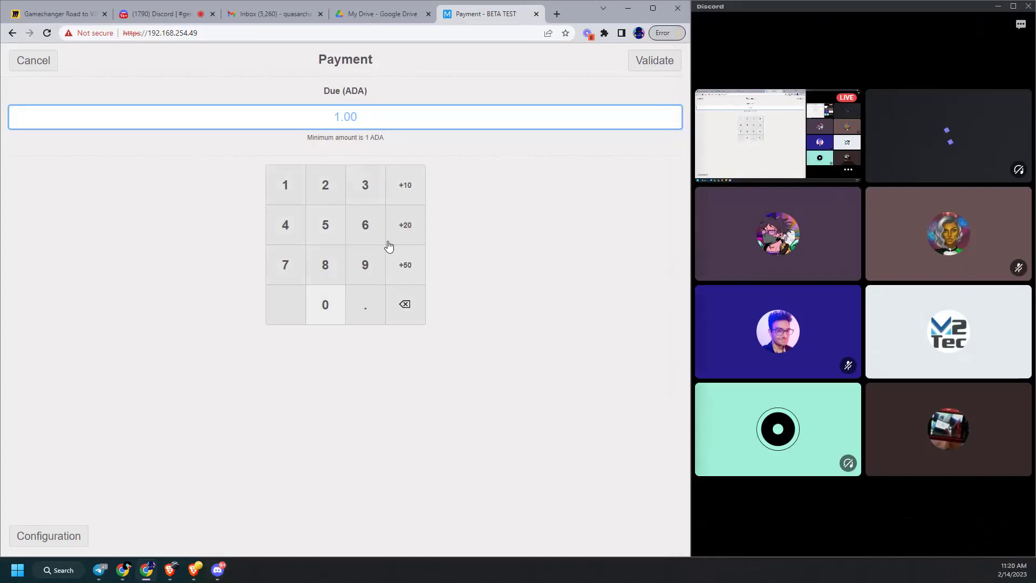
pyautogui.click(655, 61)
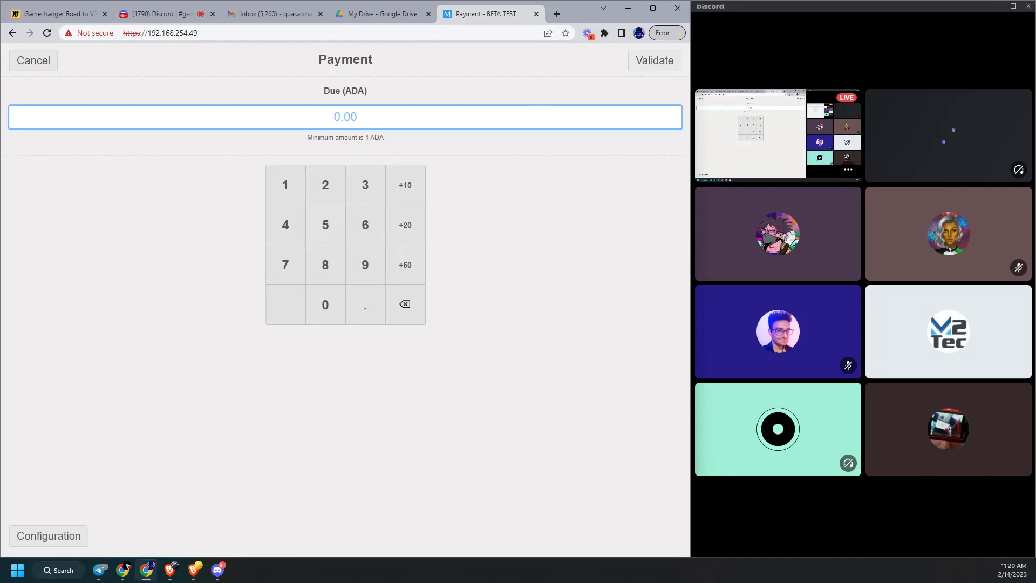
# - Focus the Discord call on a single participant's tile
pyautogui.click(939, 147)
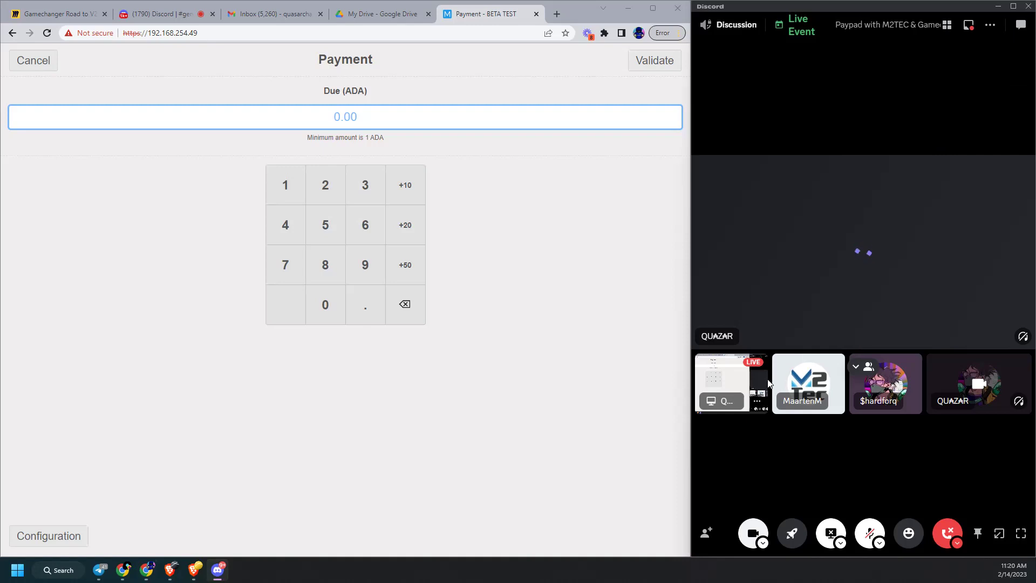